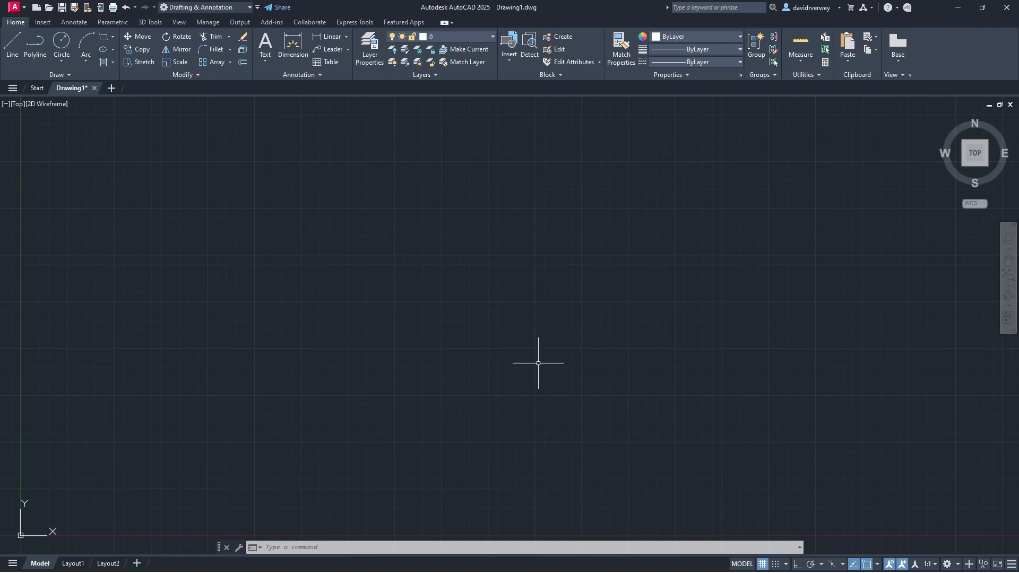
Turn on dynamic UCS and switch the isometric drafting plane to Left.
{"action": "key", "text": "F5"}
{"action": "key", "text": "F6"}
{"action": "key", "text": "F5"}
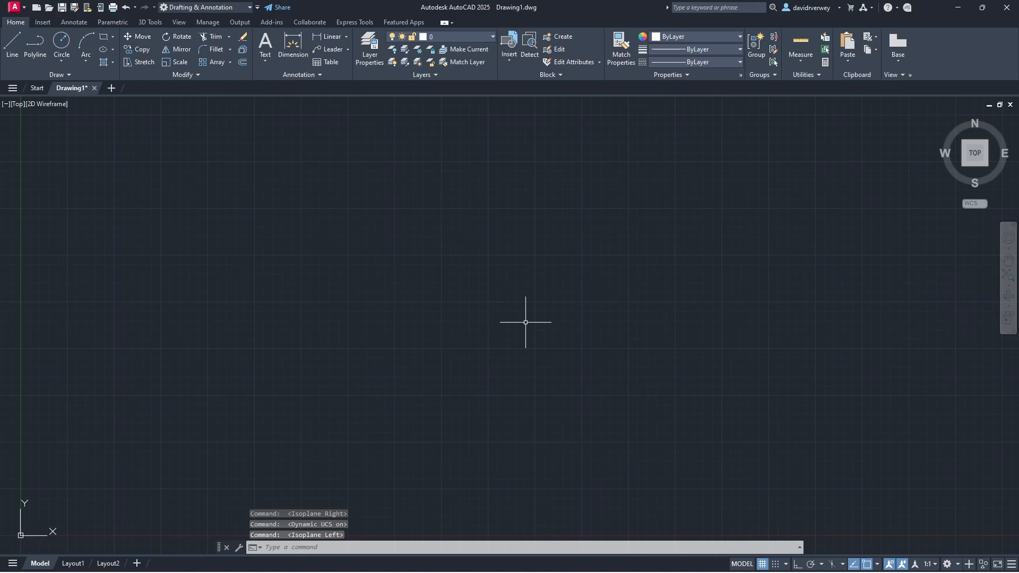
Set the DYNMODE system variable to 3 to enable dynamic input at the cursor.
{"action": "left_click", "coordinate": [308, 546]}
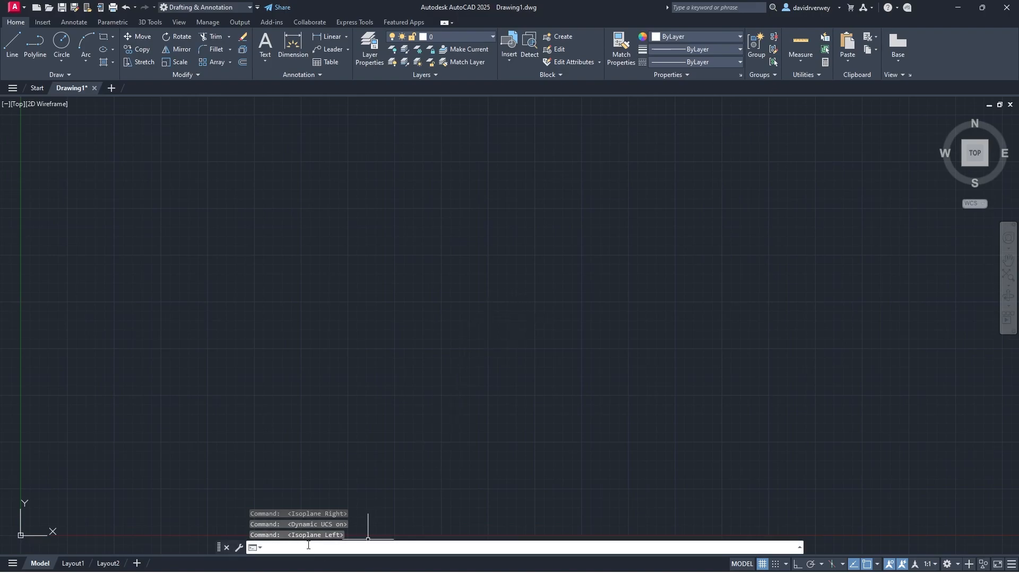
{"action": "type", "text": "dynmode"}
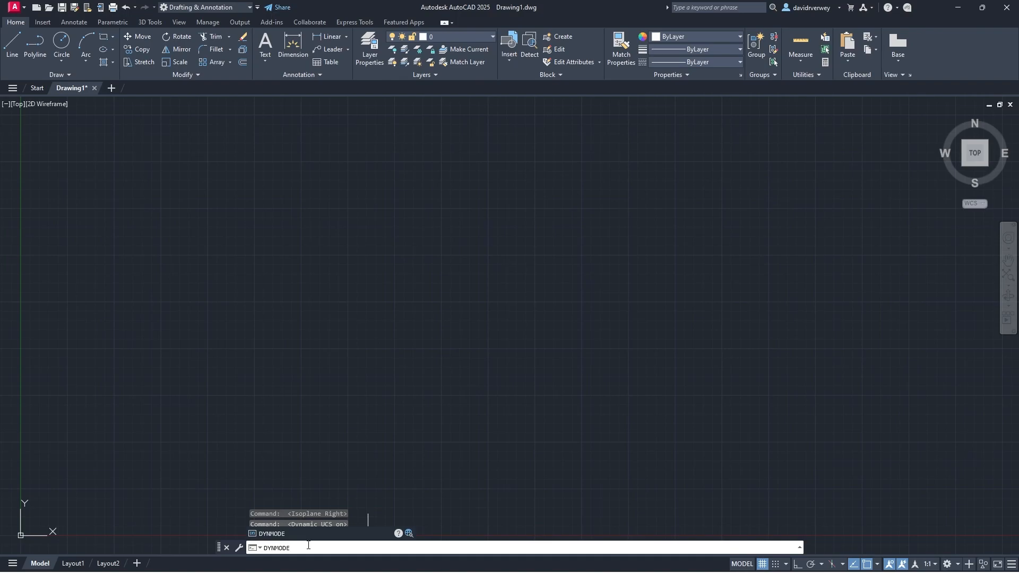
{"action": "key", "text": "Return"}
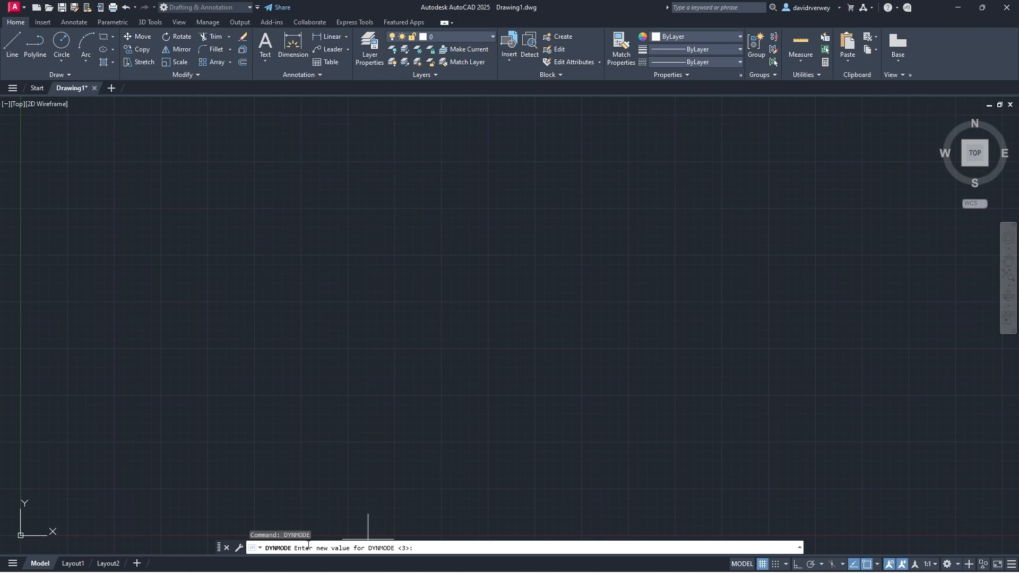
{"action": "type", "text": "3"}
{"action": "key", "text": "Return"}
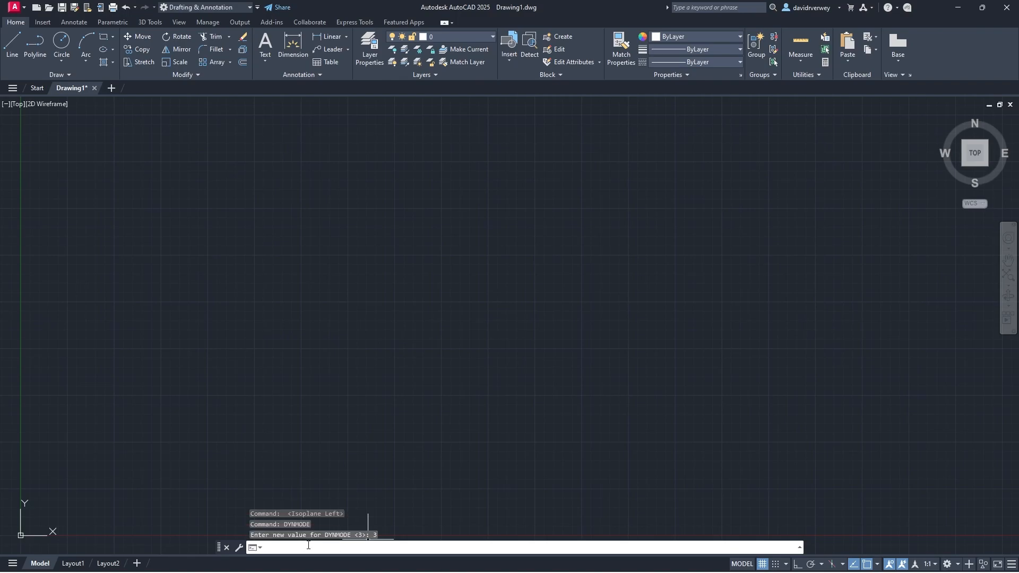
{"action": "left_click", "coordinate": [457, 187]}
{"action": "left_click", "coordinate": [407, 352]}
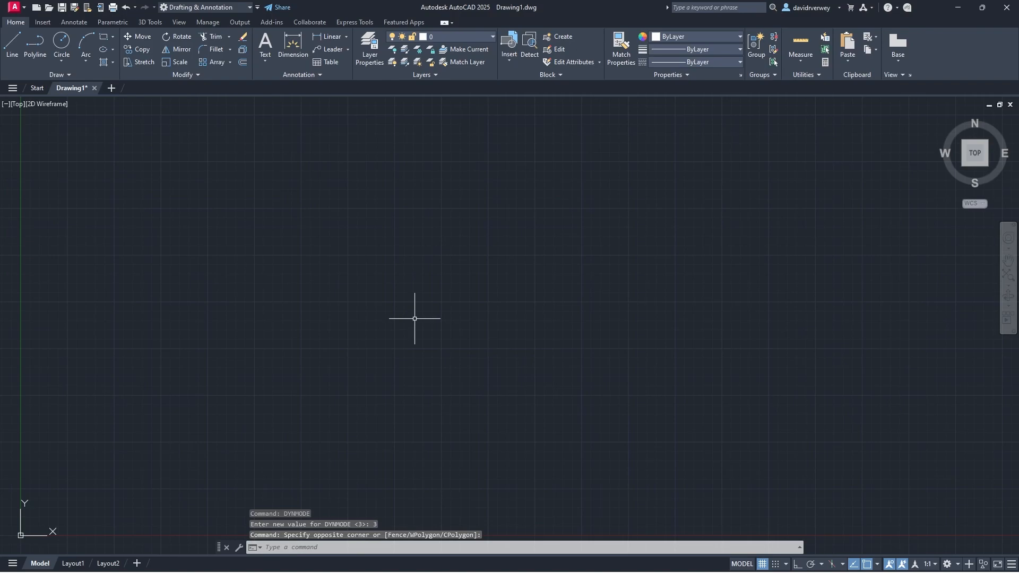
Draw a single horizontal line across the middle of the drawing area.
{"action": "type", "text": "LINE"}
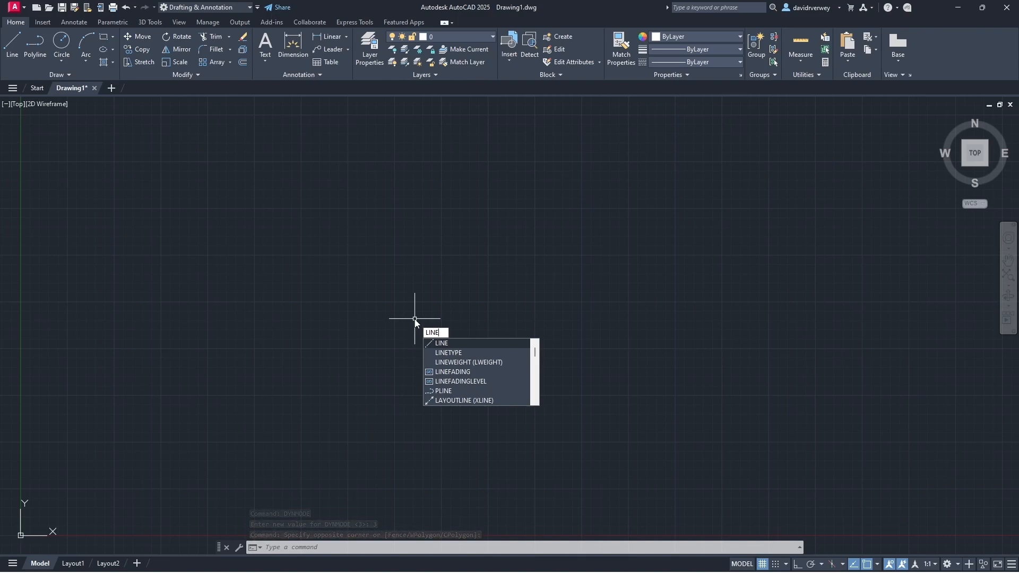
{"action": "key", "text": "Return"}
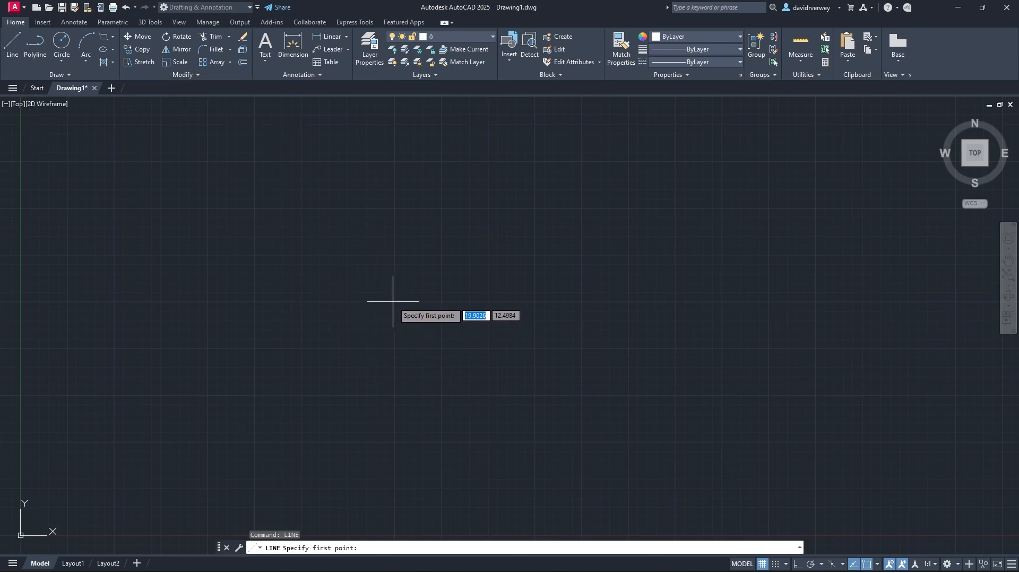
{"action": "left_click", "coordinate": [393, 302]}
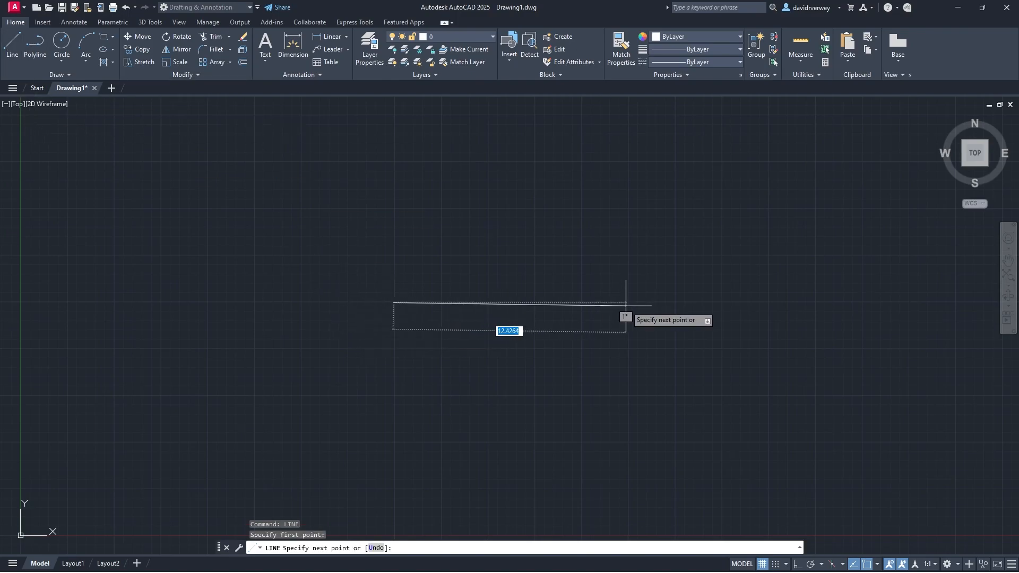
{"action": "left_click", "coordinate": [674, 303]}
{"action": "key", "text": "Escape"}
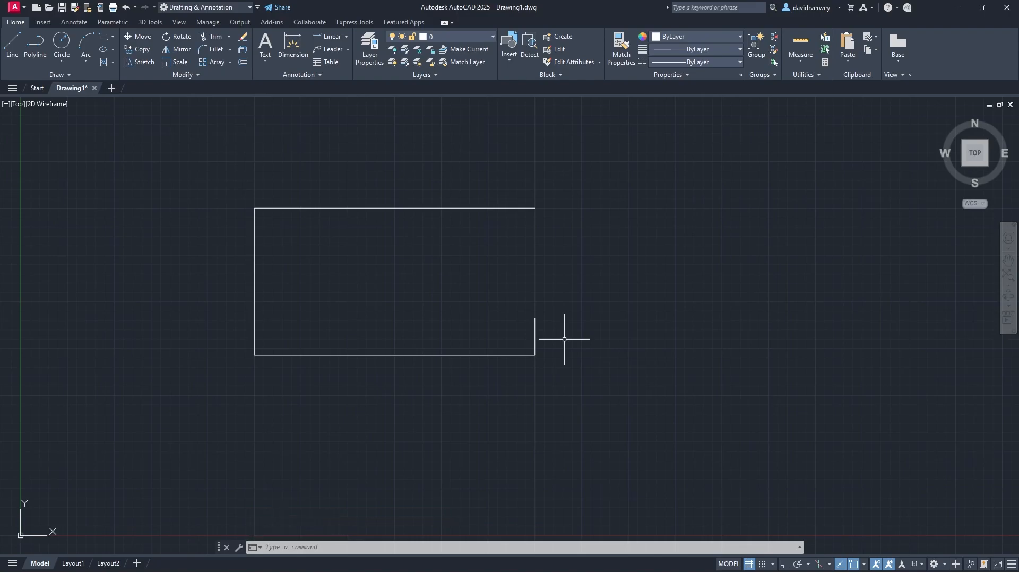
Fillet the short vertical line on the right with the top line to close the rectangle's open corner.
{"action": "type", "text": "fillet"}
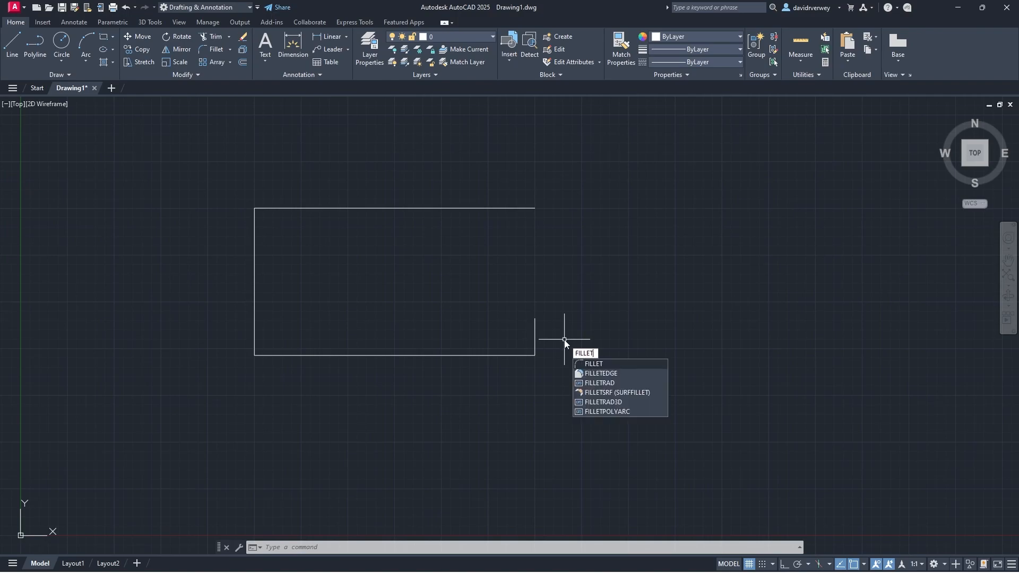
{"action": "key", "text": "Return"}
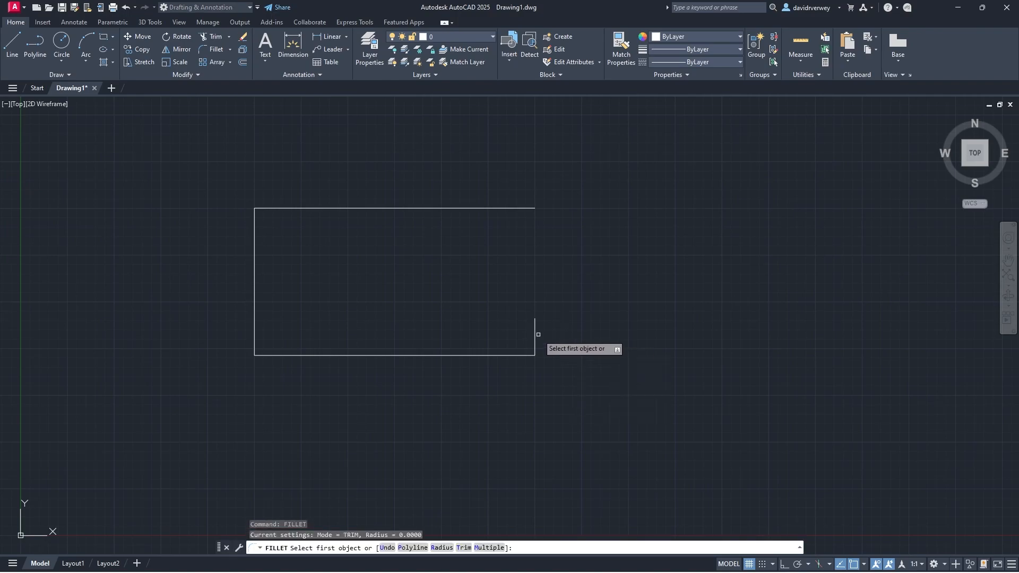
{"action": "left_click", "coordinate": [535, 325]}
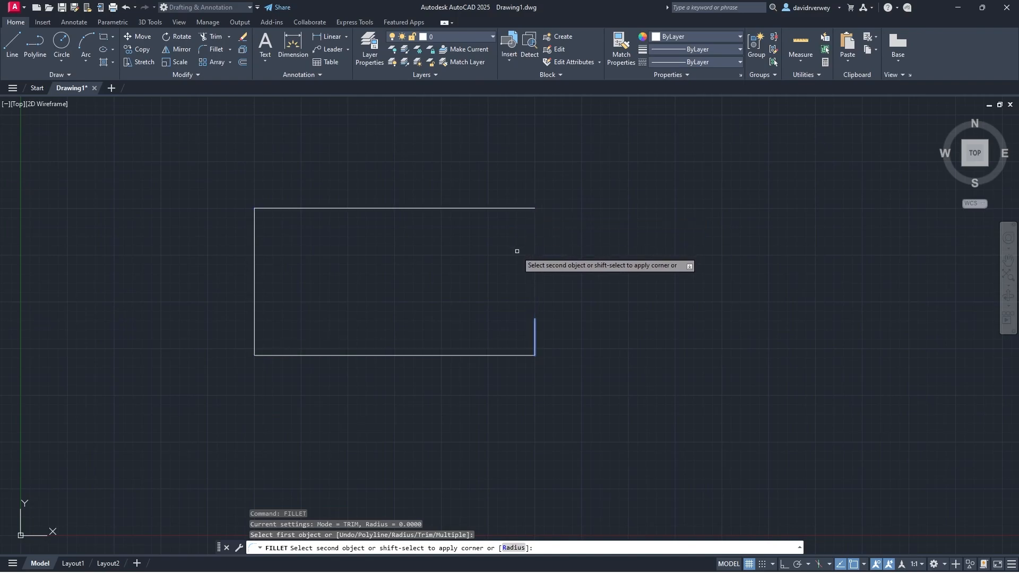
{"action": "left_click", "coordinate": [523, 208]}
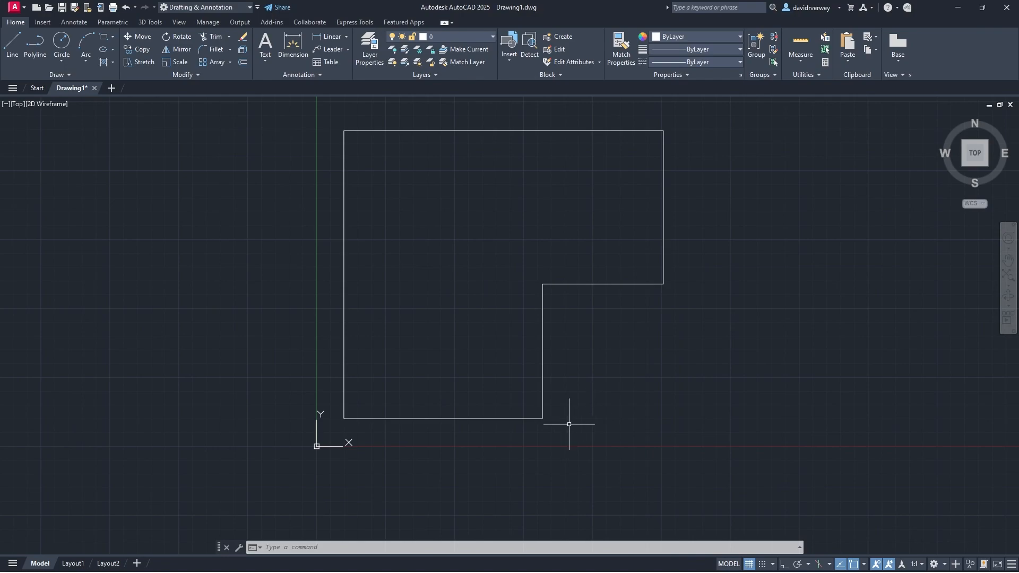
Offset the L-shaped outline outward by 4 inches to form the walls.
{"action": "left_click", "coordinate": [596, 406]}
{"action": "left_click", "coordinate": [445, 345]}
{"action": "type", "text": "offset"}
{"action": "key", "text": "Return"}
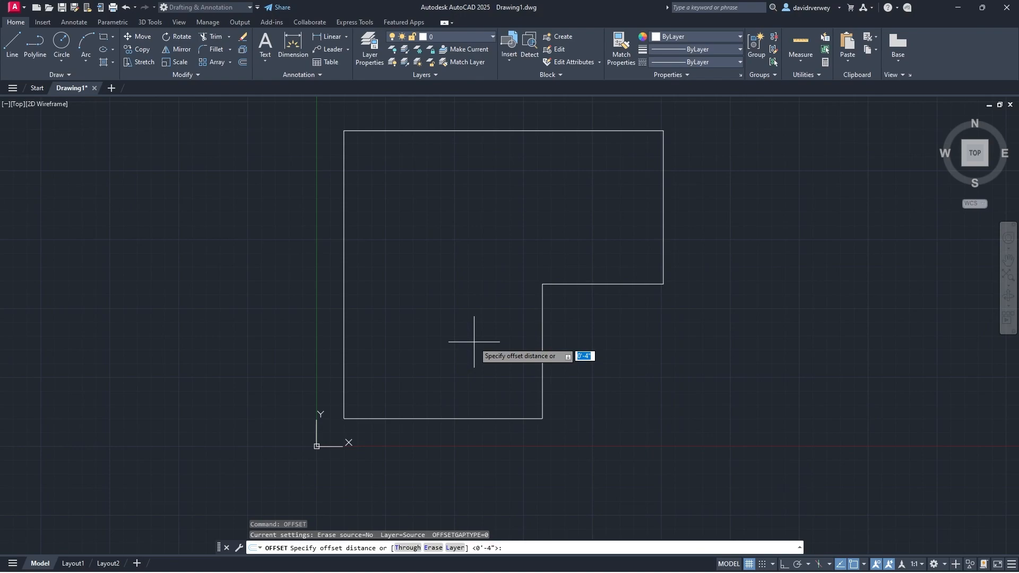
{"action": "key", "text": "Return"}
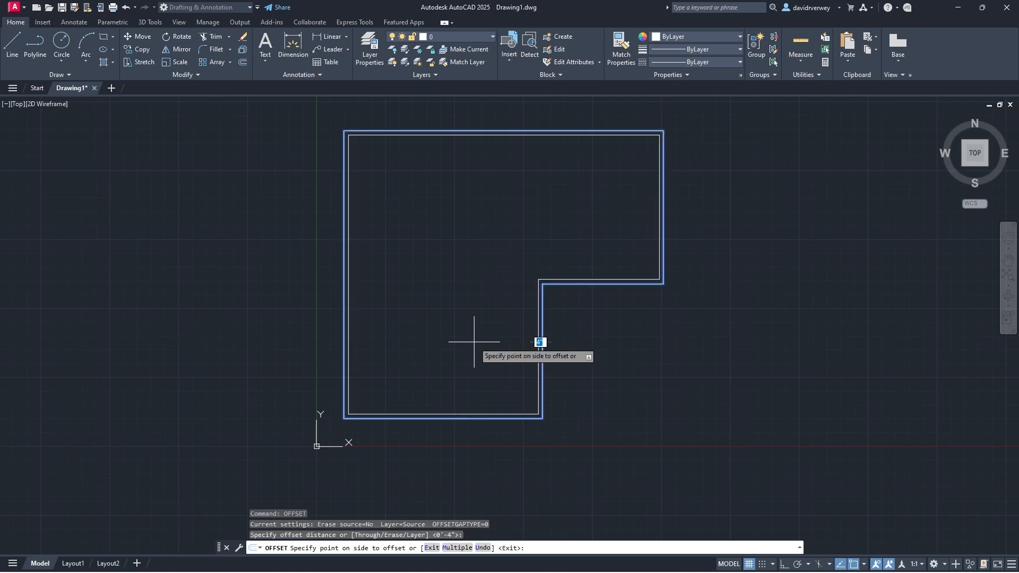
{"action": "left_click", "coordinate": [304, 239]}
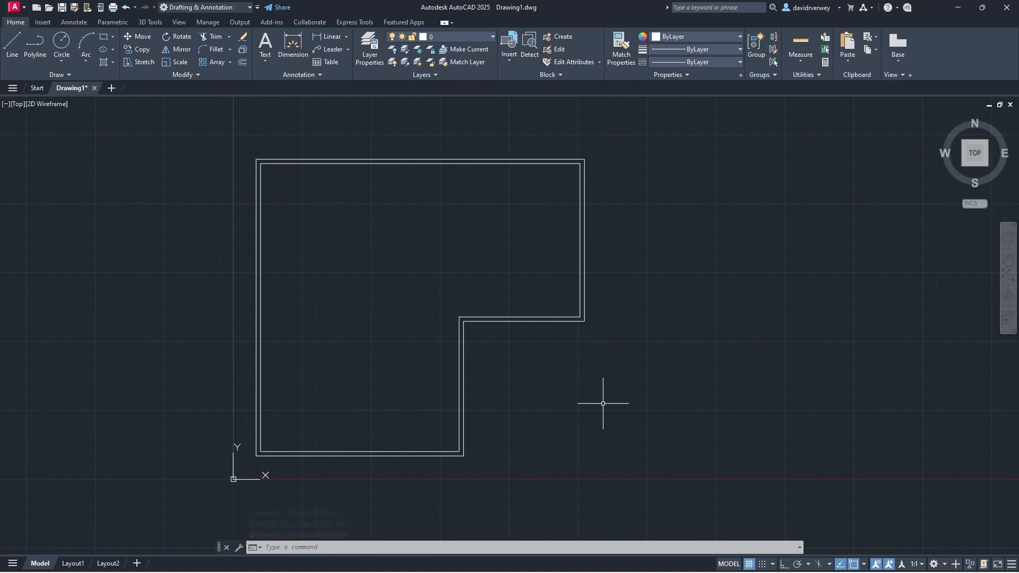
Cycle the grip at the inner wall outline's inside corner through the Move, Rotate, Scale and Mirror modes.
{"action": "left_click", "coordinate": [581, 166]}
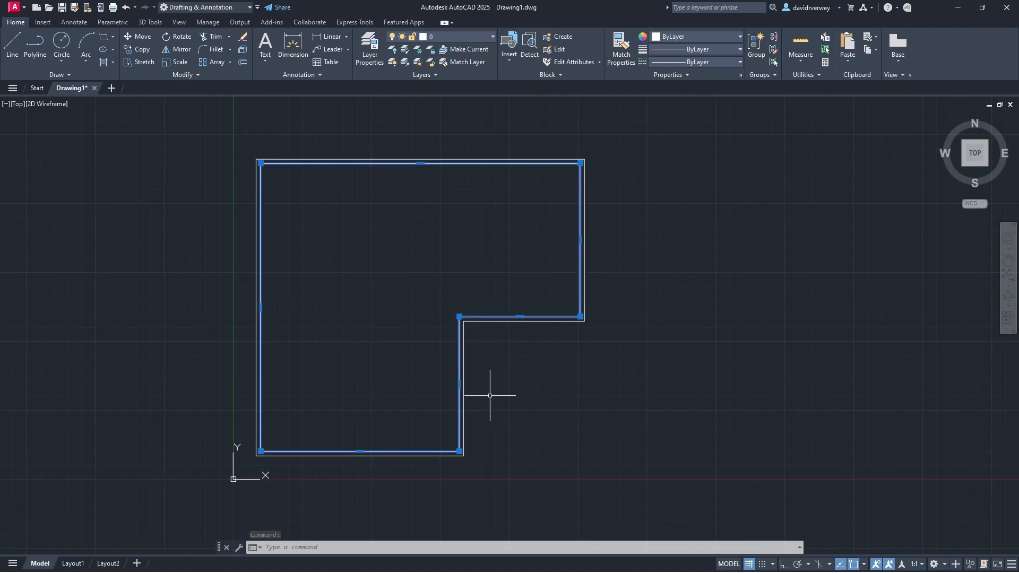
{"action": "left_click", "coordinate": [459, 317]}
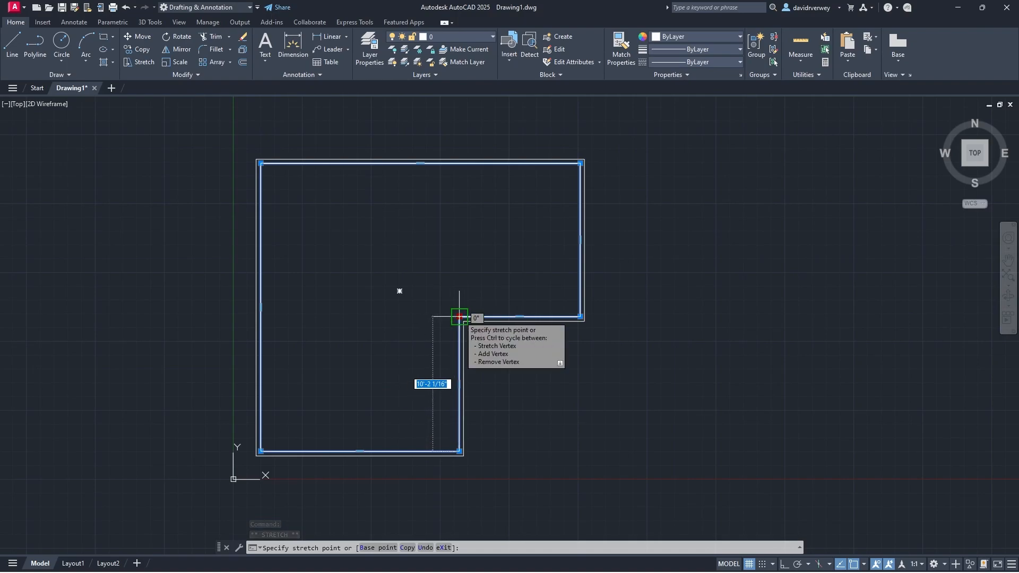
{"action": "key", "text": "space"}
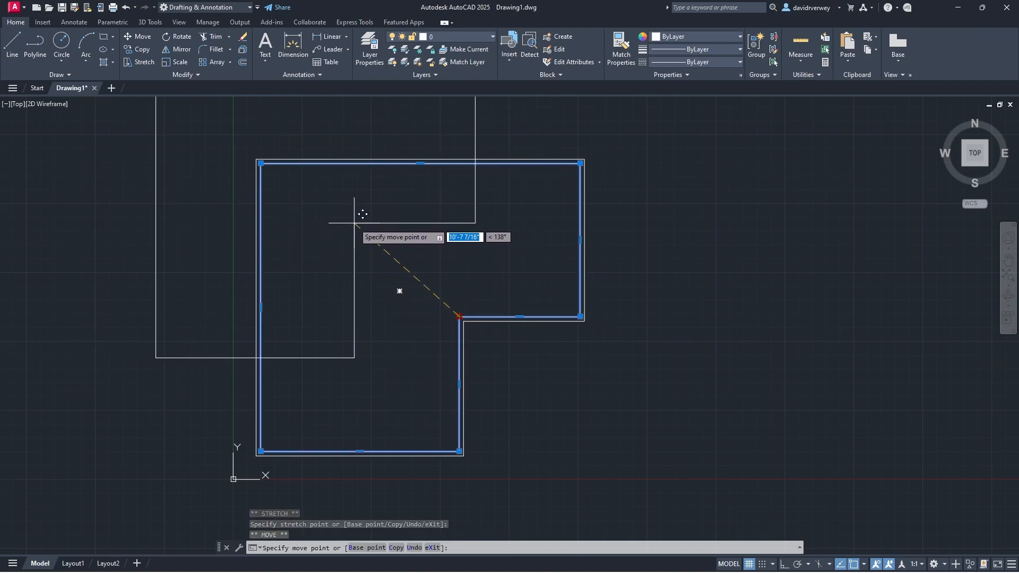
{"action": "key", "text": "space"}
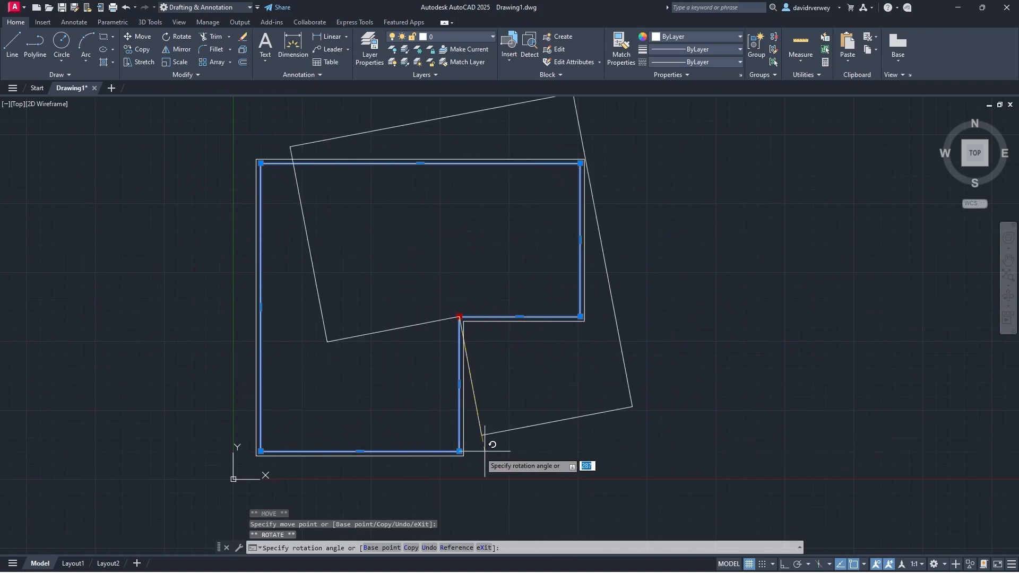
{"action": "key", "text": "space"}
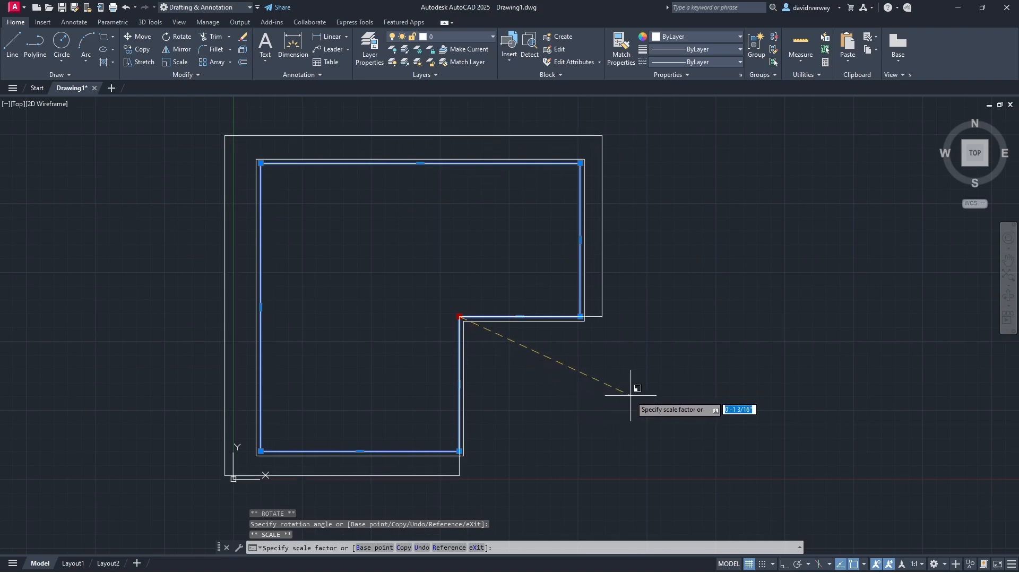
{"action": "key", "text": "space"}
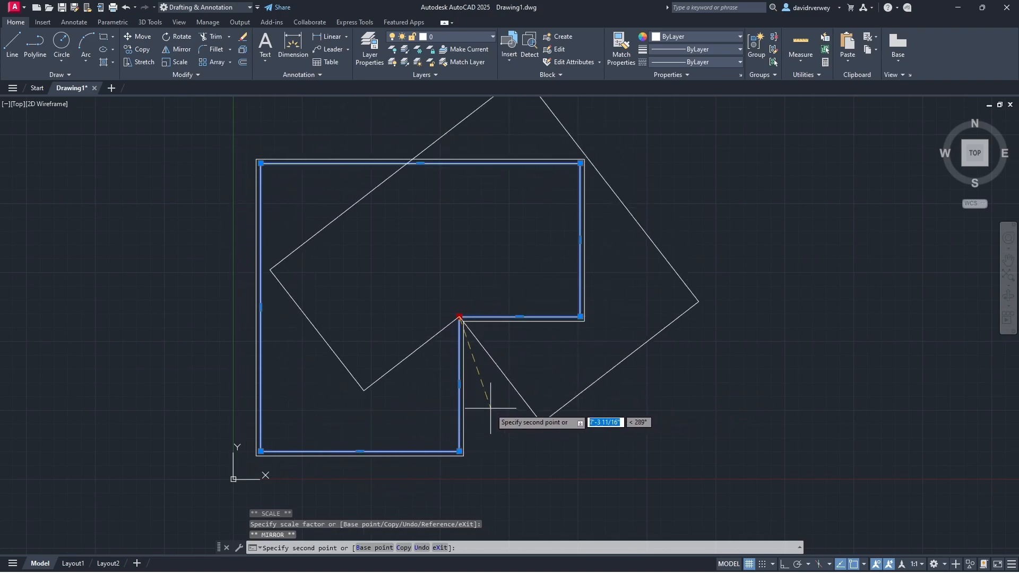
{"action": "key", "text": "space"}
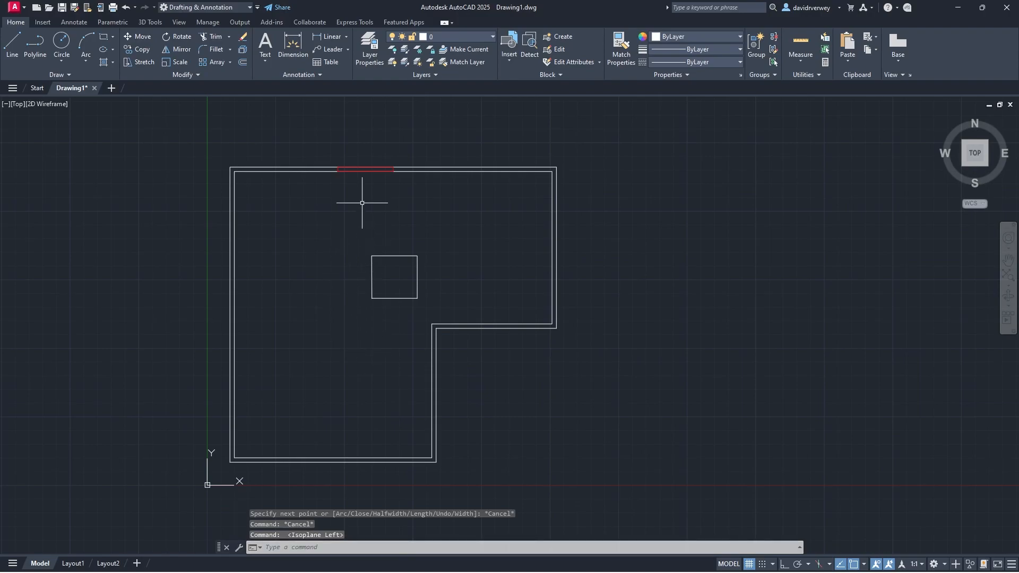
Match the properties of the red window in the top wall to the small square and the wall outlines.
{"action": "type", "text": "MA"}
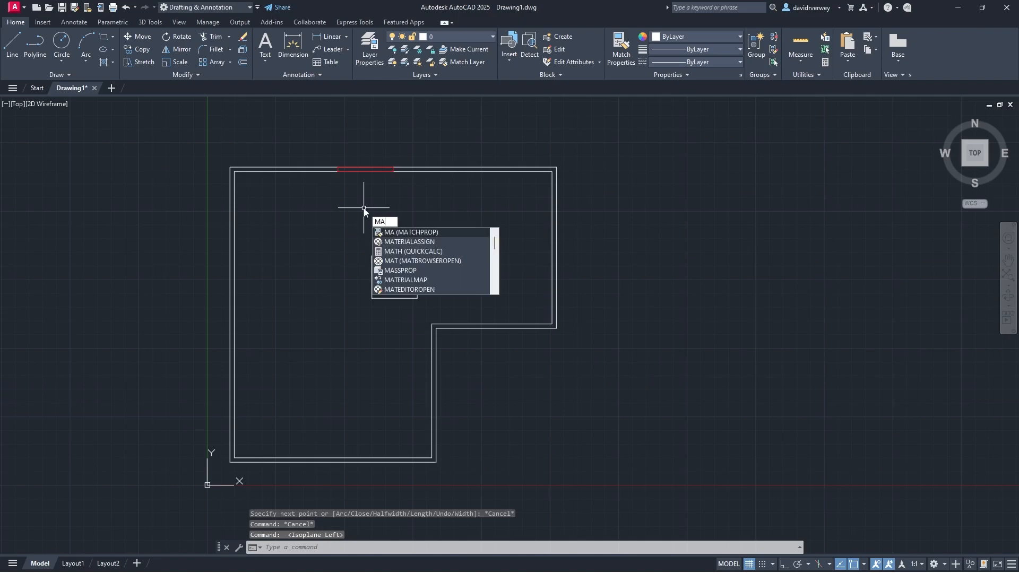
{"action": "key", "text": "Return"}
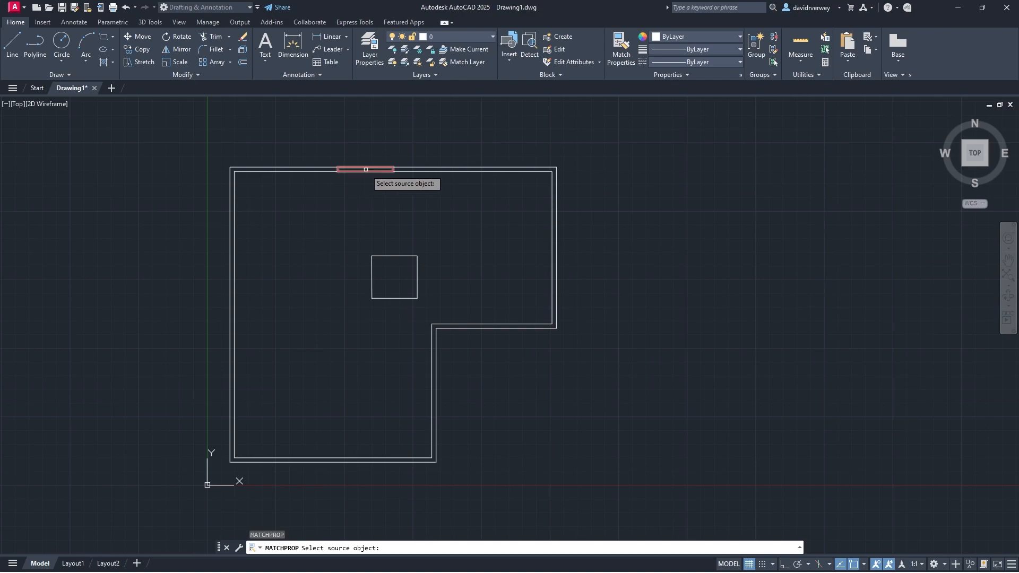
{"action": "left_click", "coordinate": [366, 169]}
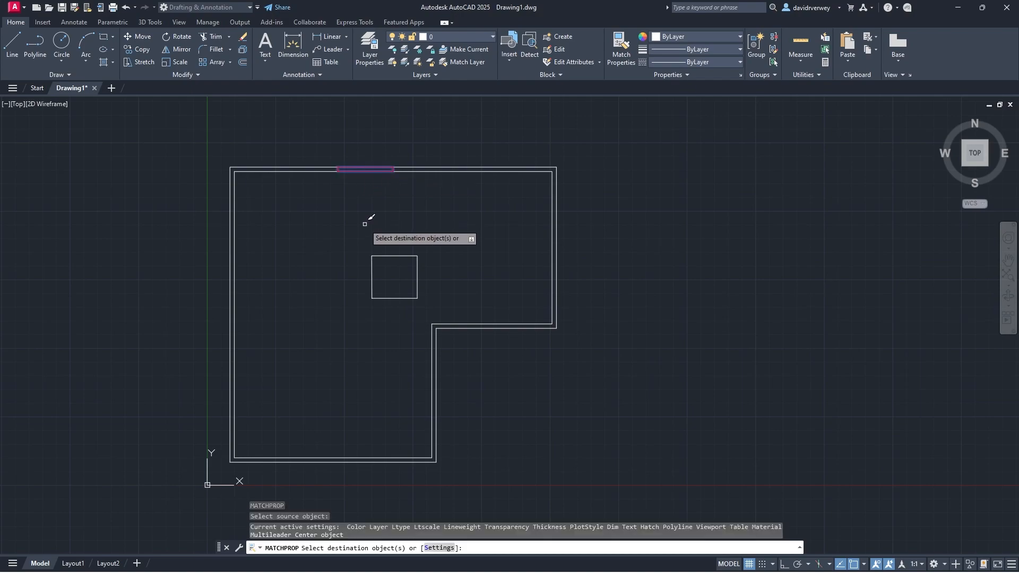
{"action": "left_click", "coordinate": [372, 278]}
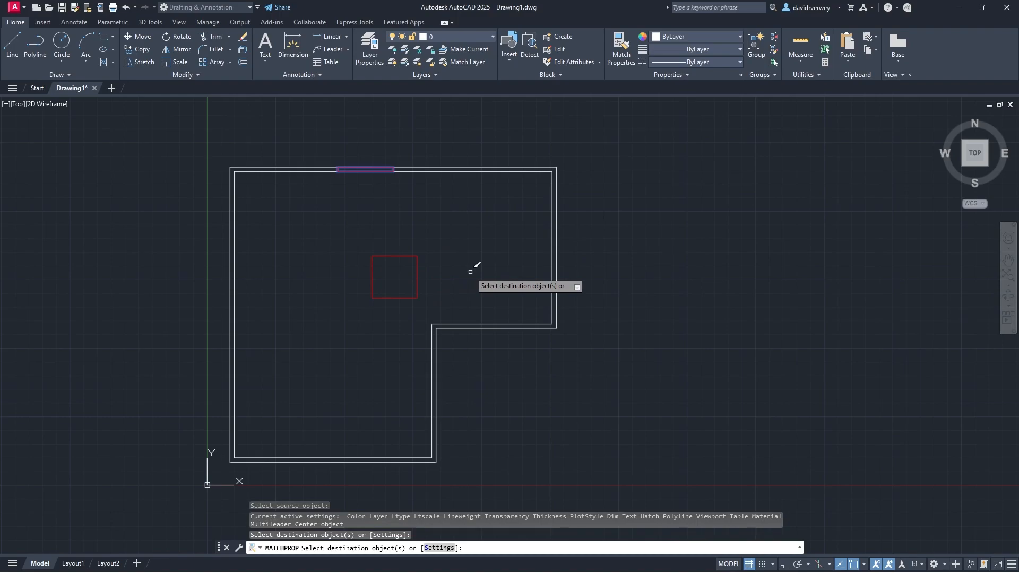
{"action": "left_click", "coordinate": [452, 327]}
{"action": "key", "text": "Escape"}
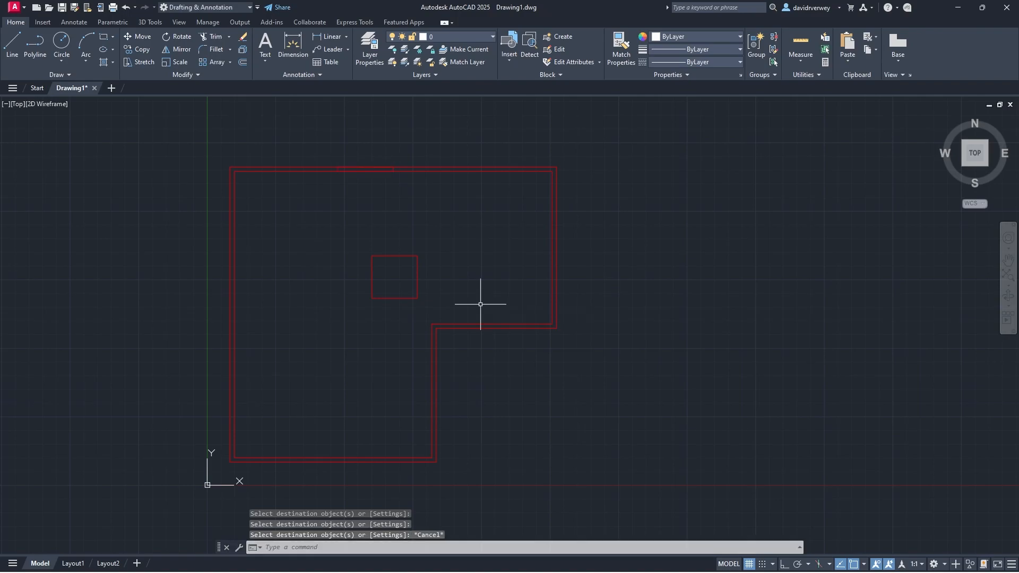
Zoom to the drawing's extents and switch the isometric drafting plane to Left.
{"action": "type", "text": "z"}
{"action": "key", "text": "Return"}
{"action": "type", "text": "e"}
{"action": "key", "text": "Return"}
{"action": "key", "text": "ctrl+e"}
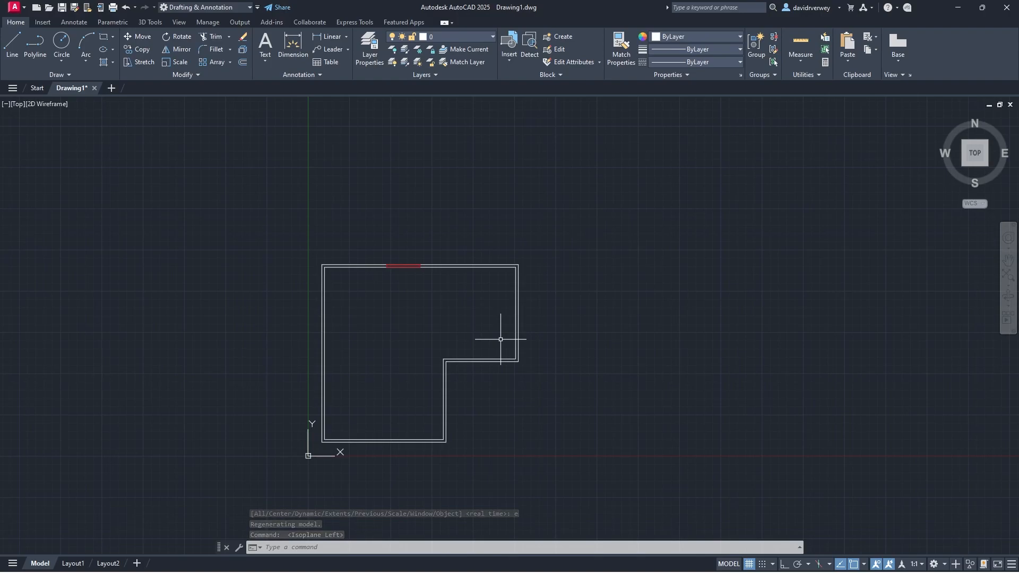
Pan away from the floor plan to an empty area, and zoom back to the drawing's extents.
{"action": "middle_click_drag", "start_coordinate": [769, 277], "coordinate": [152, 502]}
{"action": "scroll", "coordinate": [583, 204], "scroll_direction": "down", "scroll_amount": 3}
{"action": "middle_click_drag", "start_coordinate": [729, 223], "coordinate": [350, 424]}
{"action": "middle_click_drag", "start_coordinate": [655, 274], "coordinate": [340, 467]}
{"action": "middle_click_drag", "start_coordinate": [611, 232], "coordinate": [600, 276]}
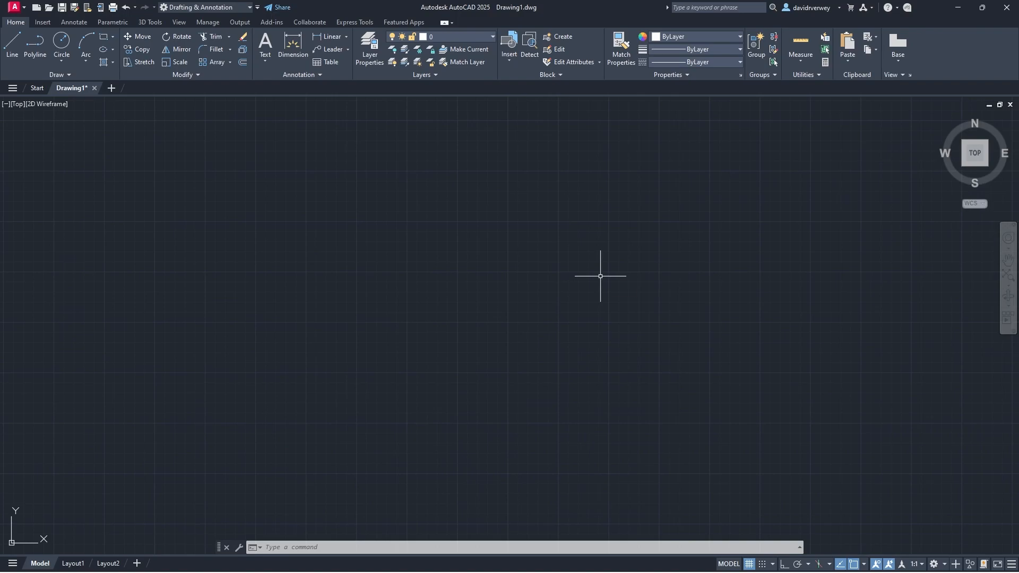
{"action": "type", "text": "z"}
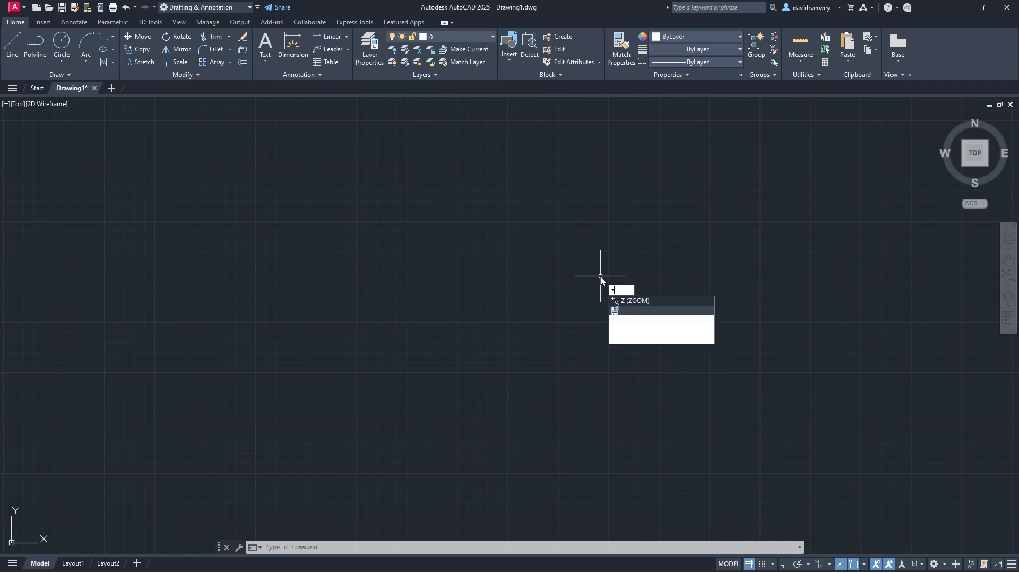
{"action": "key", "text": "Return"}
{"action": "type", "text": "a"}
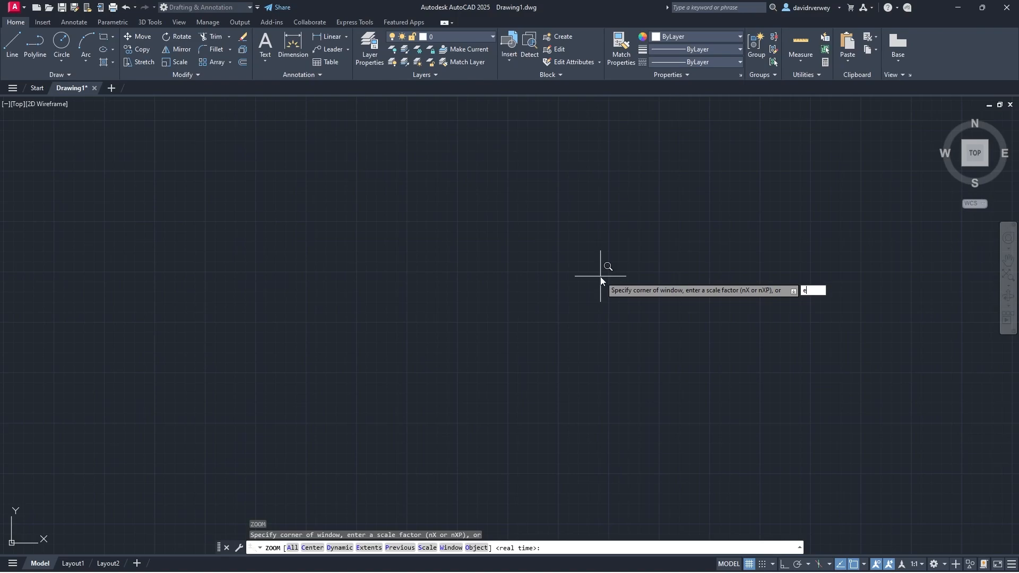
{"action": "key", "text": "Return"}
{"action": "type", "text": "e"}
{"action": "key", "text": "Return"}
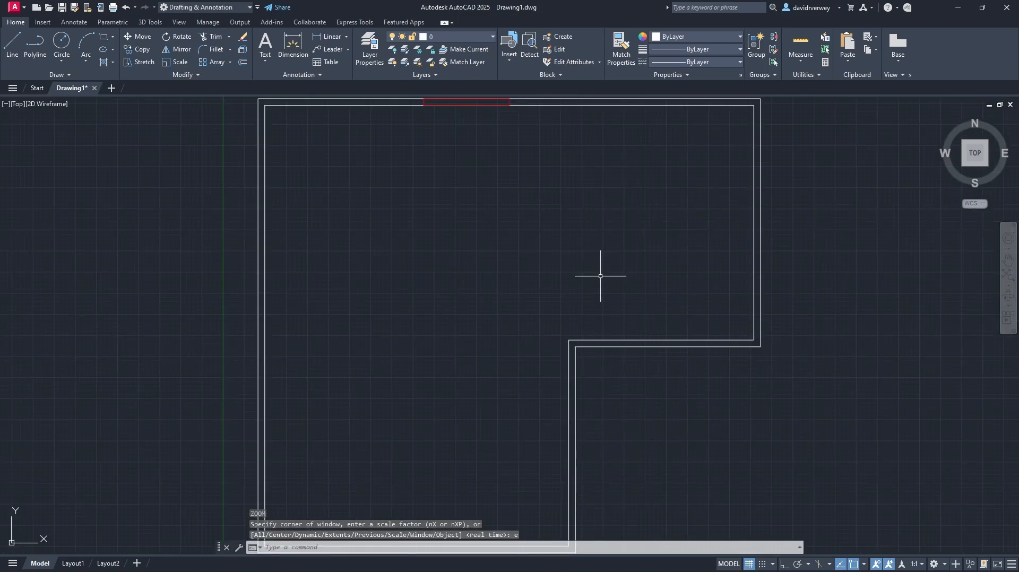